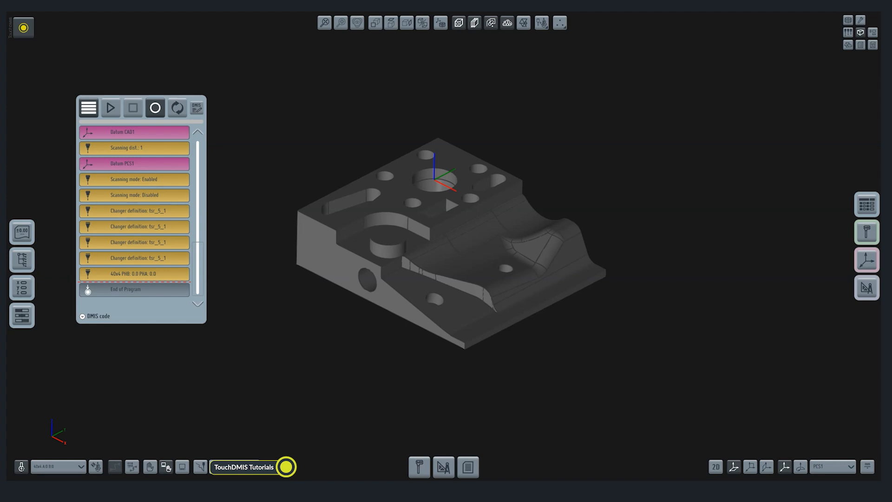
# Activate the 2D XY working plane and define a line feature along the short upper edge of the raised block.
pyautogui.click(715, 467)
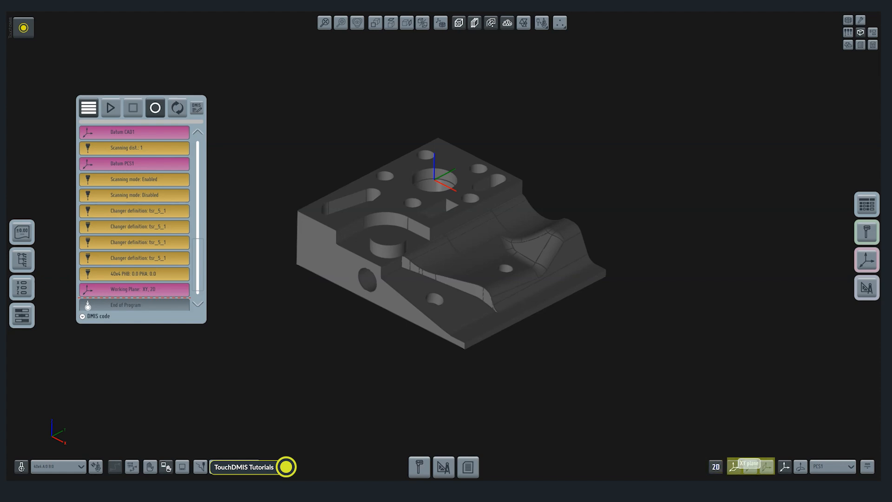
pyautogui.click(419, 467)
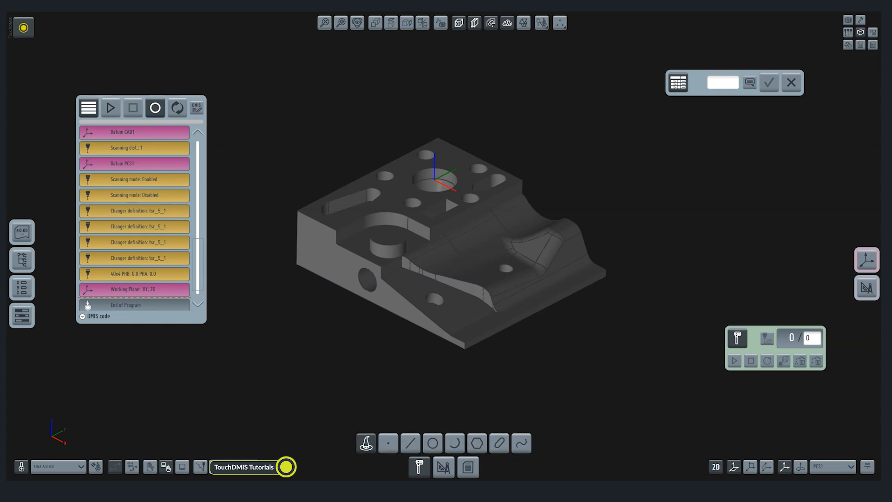
pyautogui.scroll(5, 362, 288)
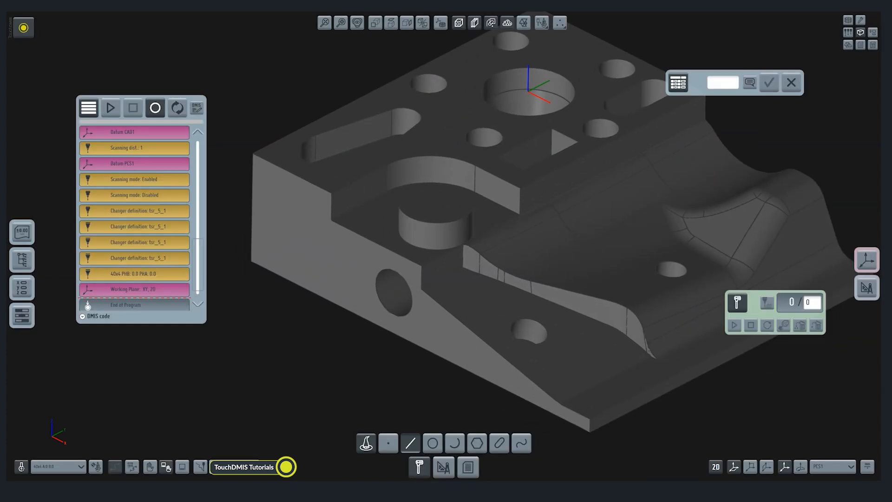
pyautogui.click(255, 159)
pyautogui.click(321, 192)
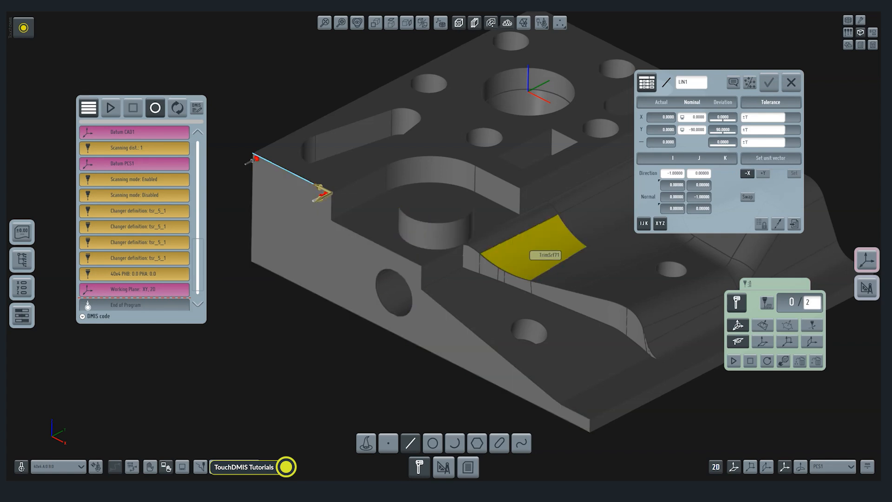
pyautogui.click(646, 82)
pyautogui.click(375, 23)
pyautogui.moveTo(390, 223); pyautogui.dragTo(327, 179, button='middle')
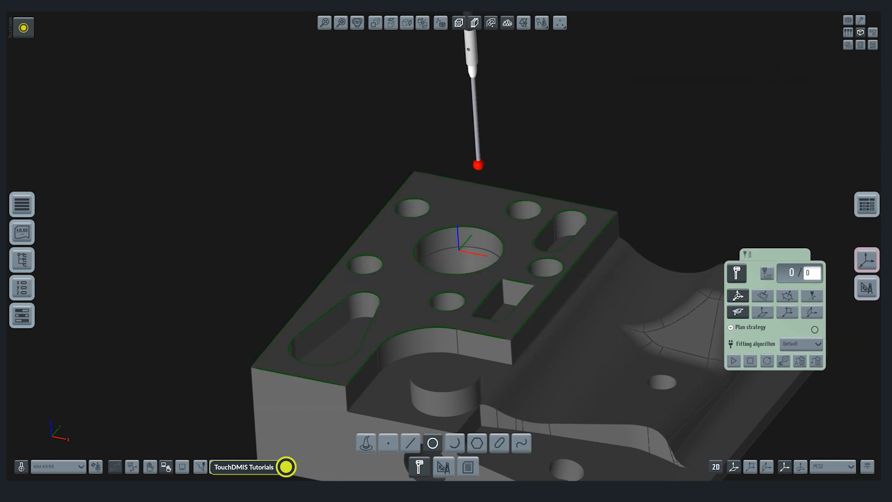
# Show the 2D graphic of the measured features and extend LIN4 with extension mode to meet LIN5.
pyautogui.click(872, 33)
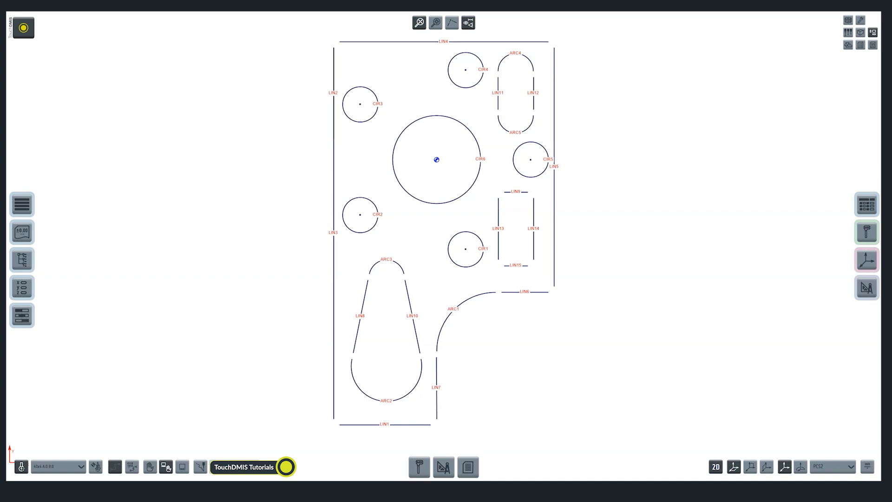
pyautogui.click(452, 23)
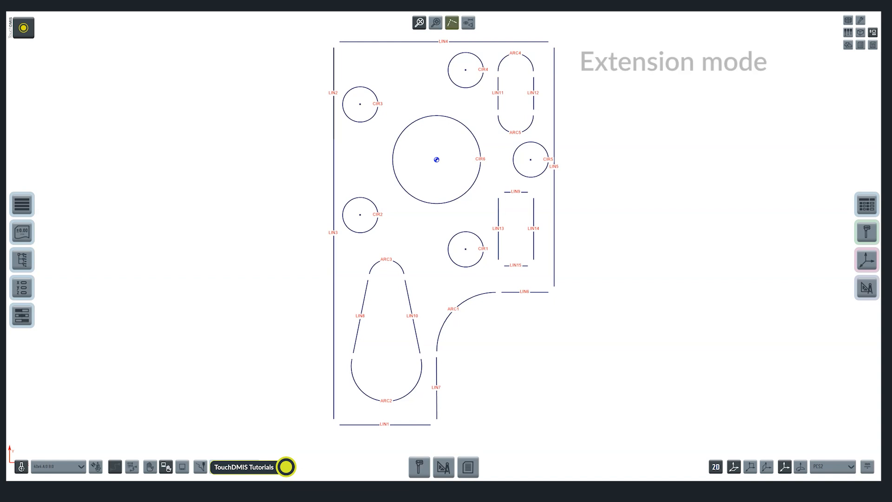
pyautogui.click(365, 42)
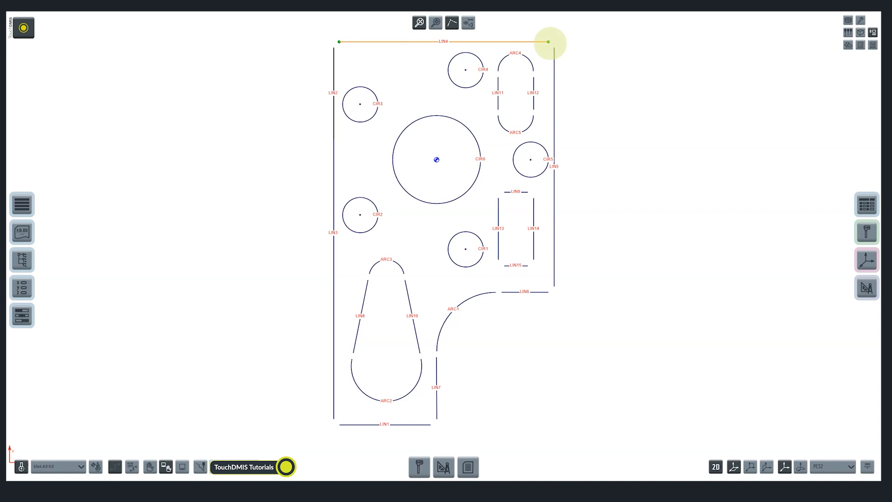
pyautogui.click(549, 42)
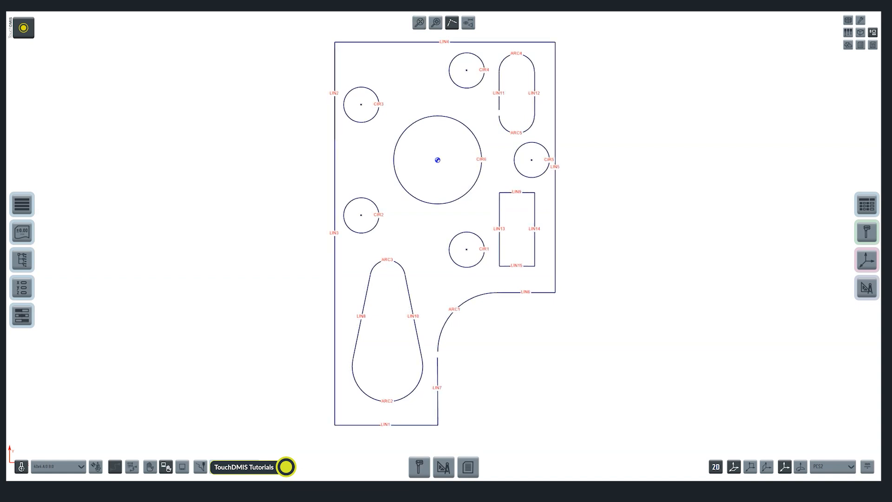
# Add a diameter dimension to circle CIR5 from its measurement results.
pyautogui.click(531, 159)
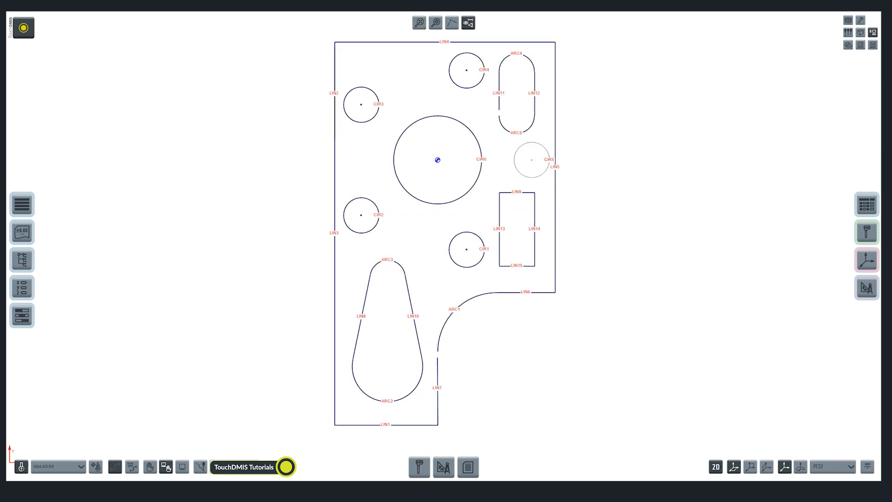
pyautogui.click(866, 205)
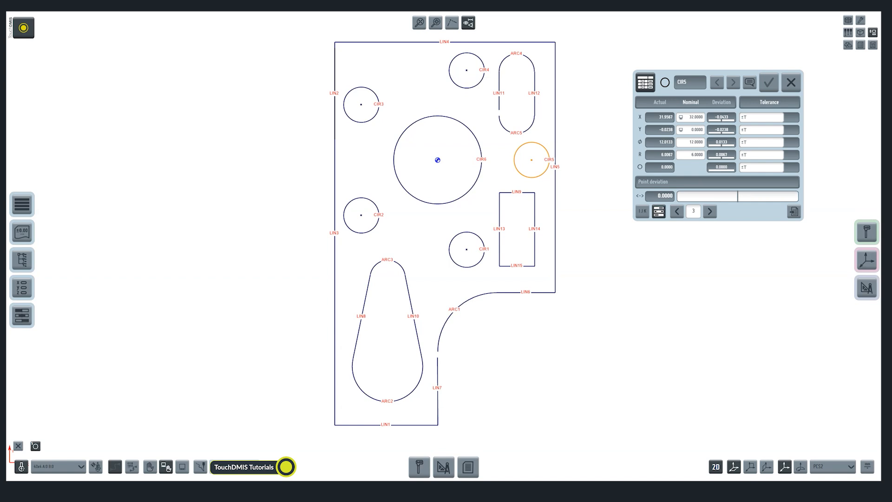
pyautogui.click(792, 142)
pyautogui.click(836, 193)
pyautogui.click(769, 83)
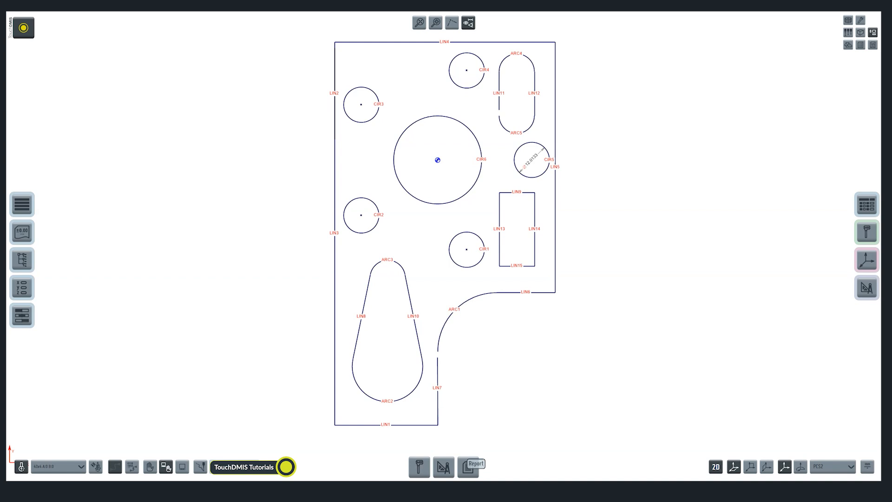
# Define a length tolerance between circles CIR1 and CIR2, comparing the axis directions and selecting the X direction.
pyautogui.click(468, 466)
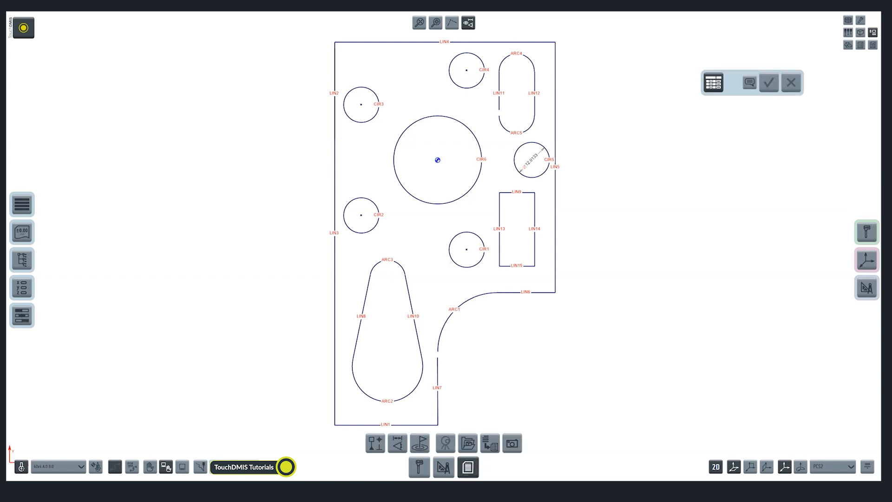
pyautogui.click(397, 444)
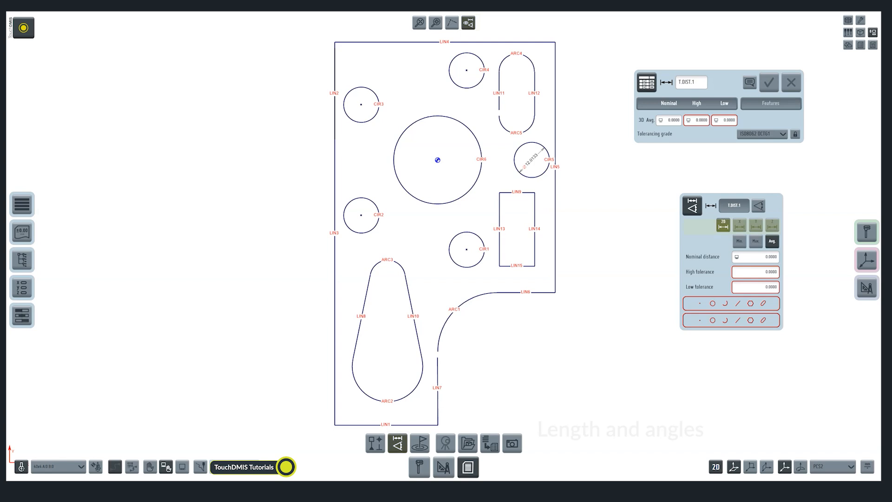
pyautogui.click(455, 260)
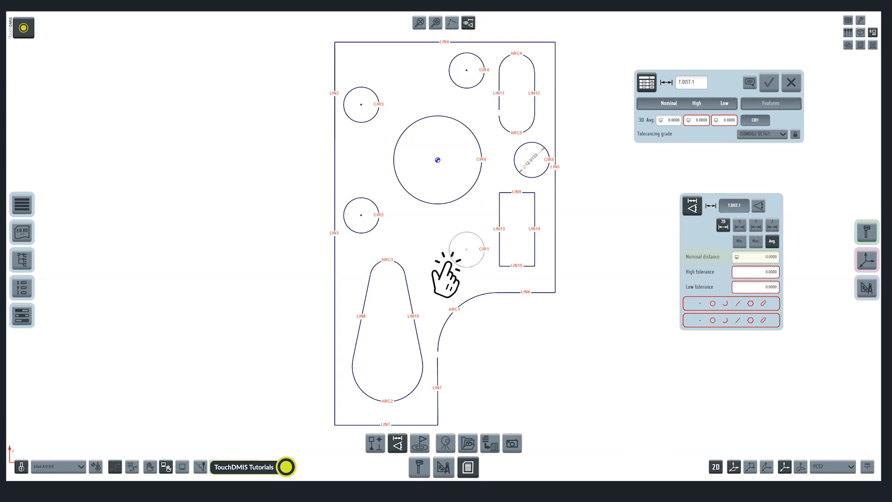
pyautogui.click(357, 233)
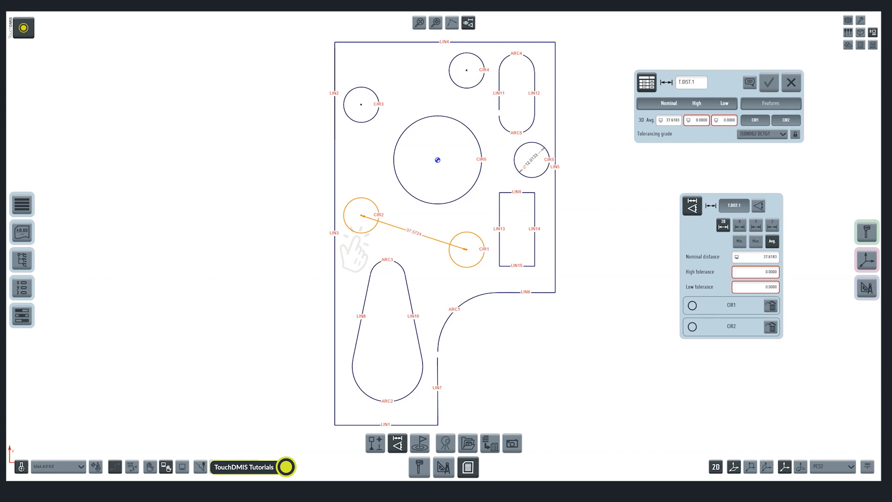
pyautogui.click(738, 224)
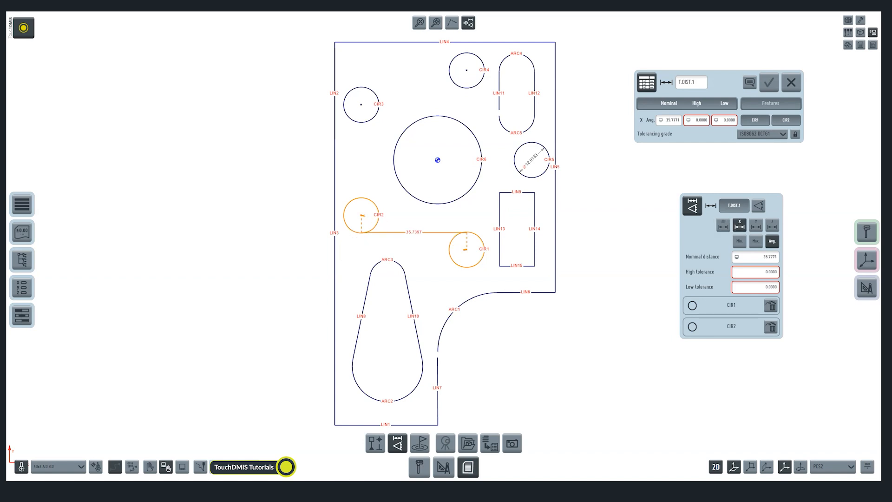
pyautogui.click(756, 225)
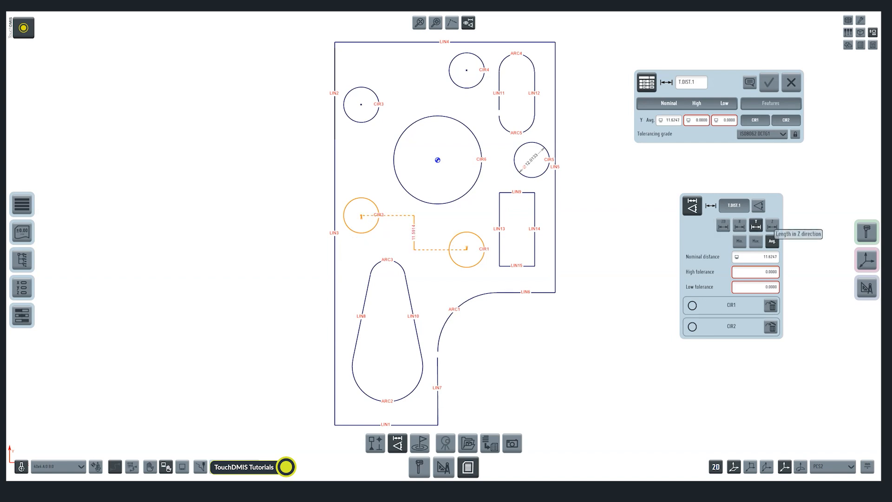
pyautogui.click(771, 225)
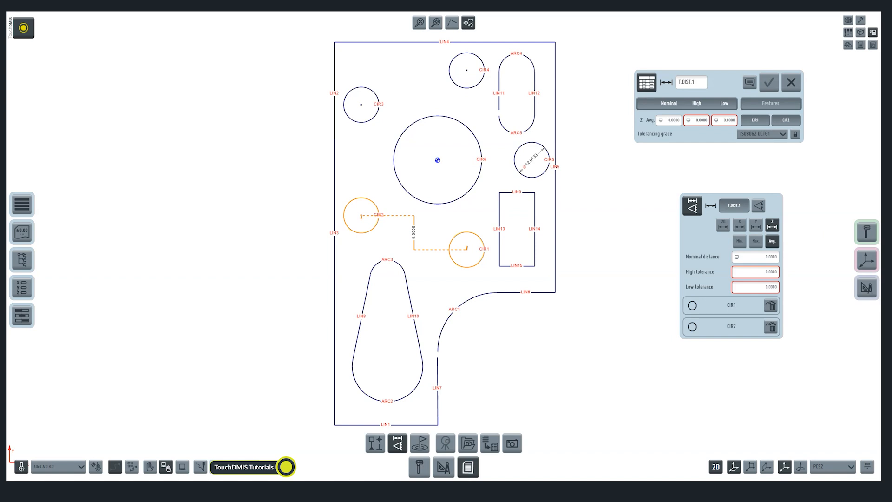
pyautogui.click(740, 225)
# Set the X distance's high tolerance to 0.001 and low tolerance to -0.001, and shift its dimension line slightly toward CIR1.
pyautogui.click(755, 271)
pyautogui.write('0.001')
pyautogui.press('Return')
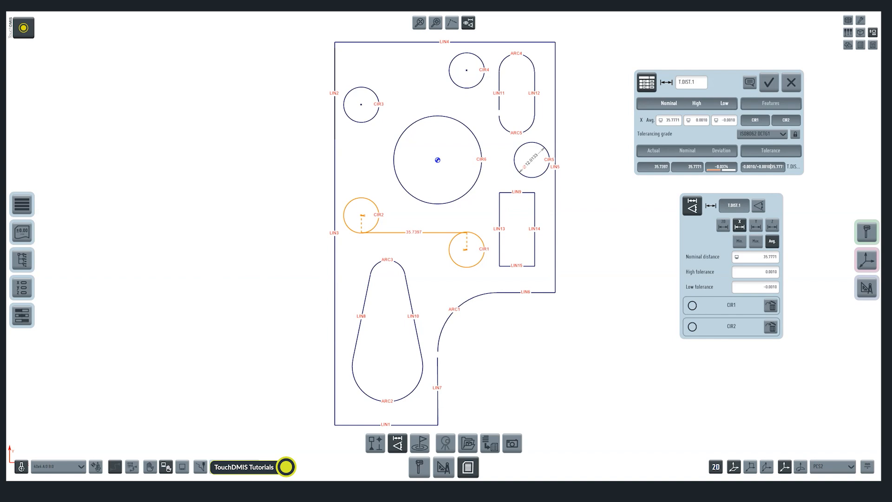
pyautogui.moveTo(413, 231)
pyautogui.mouseDown()
pyautogui.moveTo(415, 211)
pyautogui.moveTo(417, 236)
pyautogui.mouseUp()
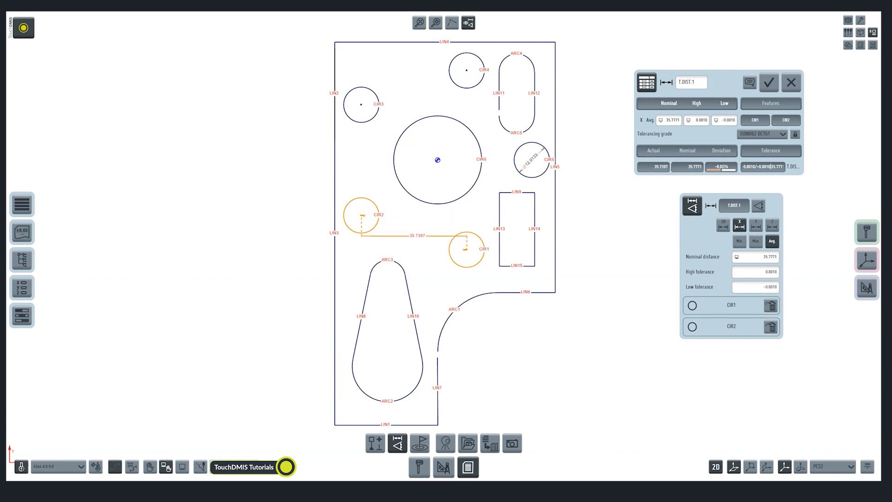
pyautogui.click(769, 82)
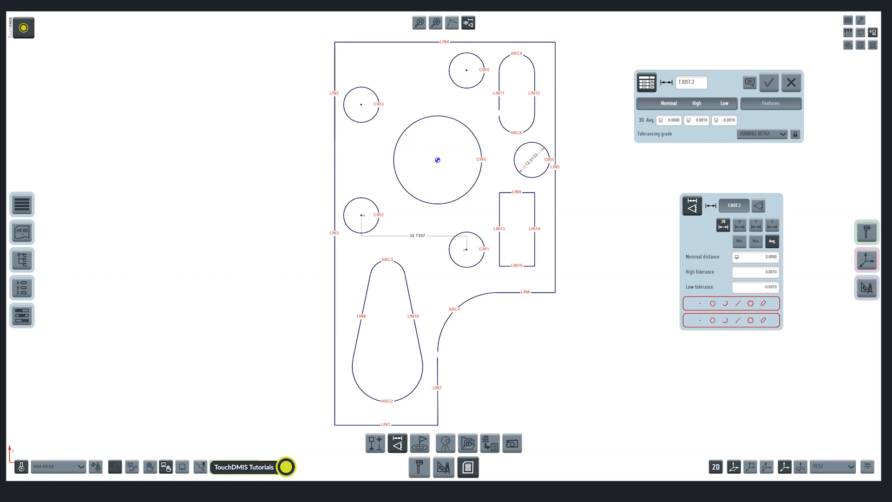
# Add a Y-direction distance tolerance between circles CIR1 and CIR2.
pyautogui.click(466, 249)
pyautogui.click(360, 215)
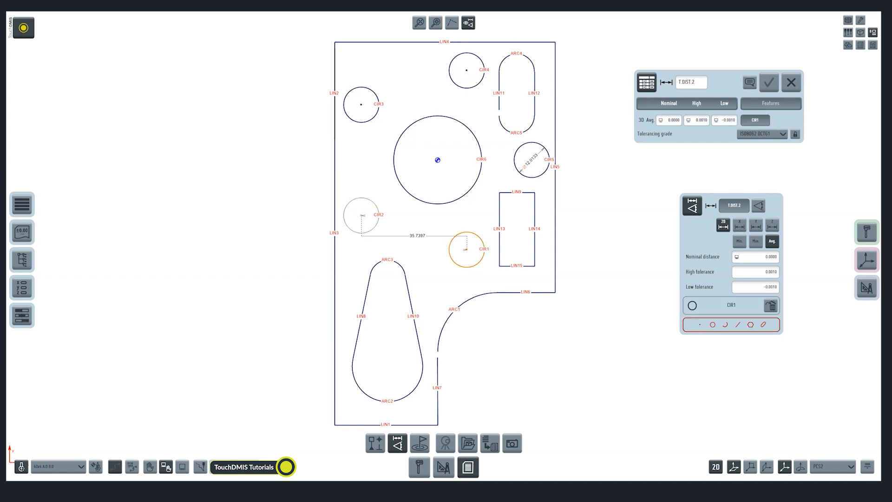
pyautogui.click(756, 225)
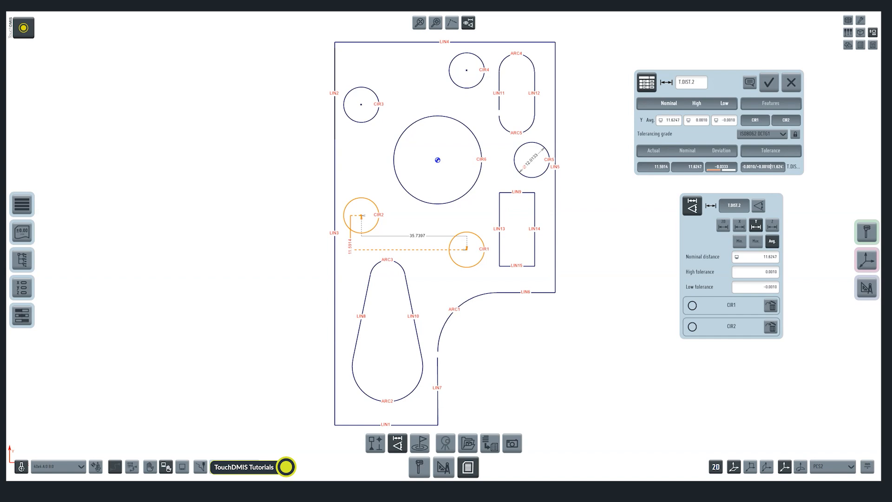
pyautogui.press('Return')
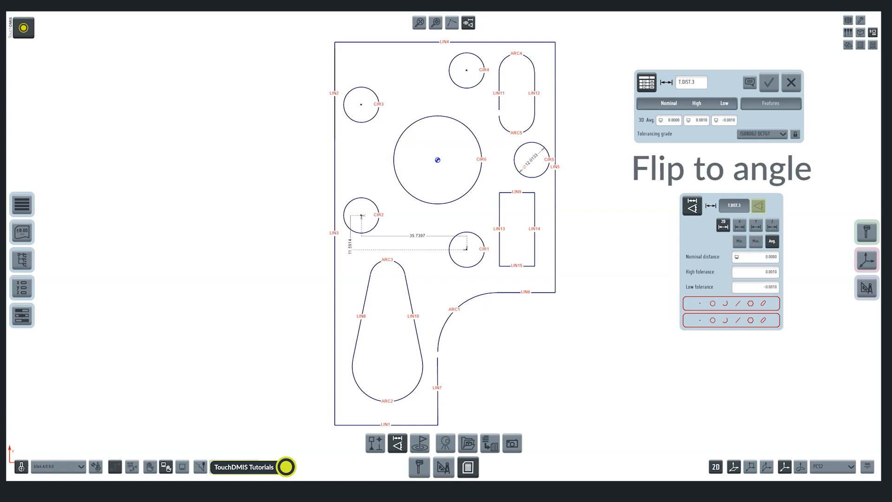
# Switch to angle tolerancing and dimension the angles between LIN6 and LIN5 and between LIN5 and LIN4.
pyautogui.click(758, 205)
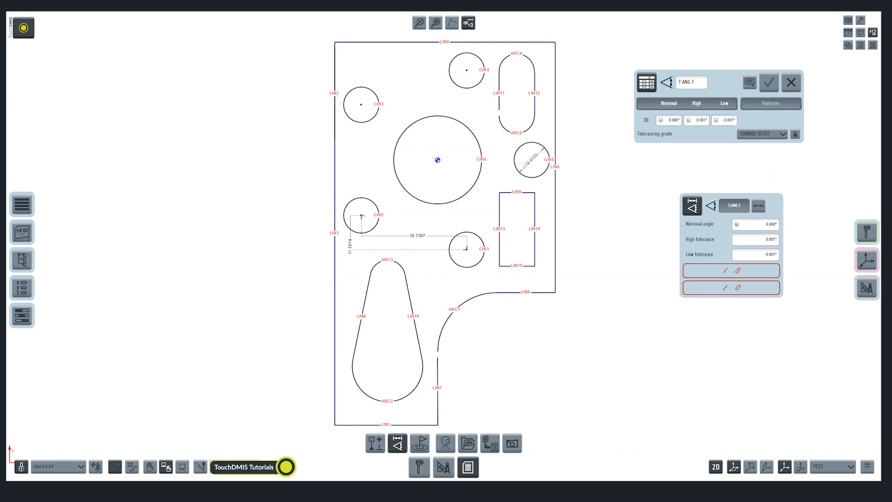
pyautogui.click(525, 291)
pyautogui.click(560, 263)
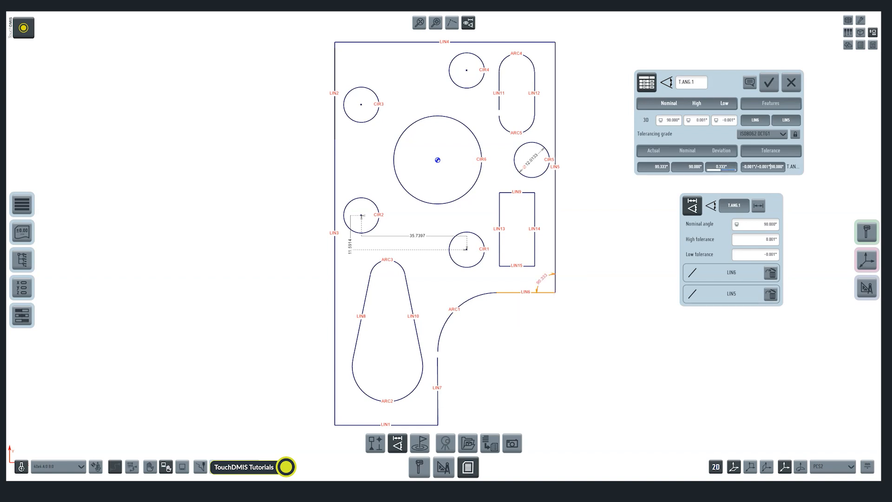
pyautogui.click(768, 82)
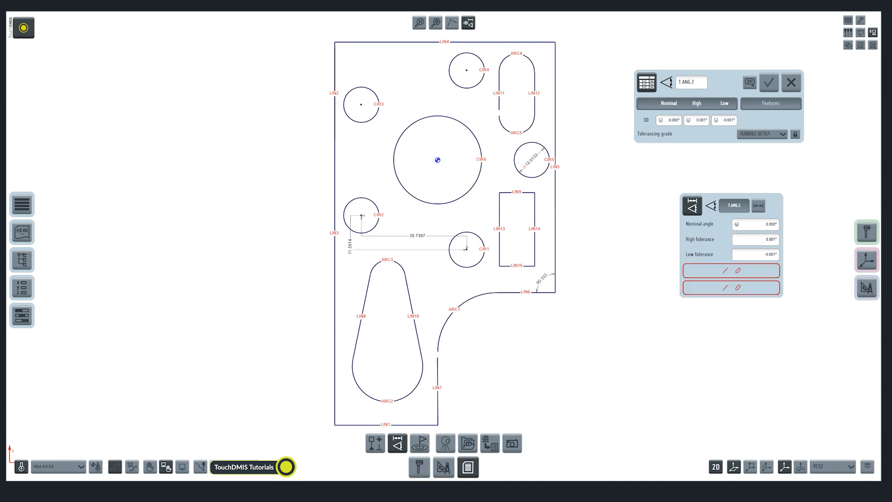
pyautogui.click(555, 116)
pyautogui.click(509, 42)
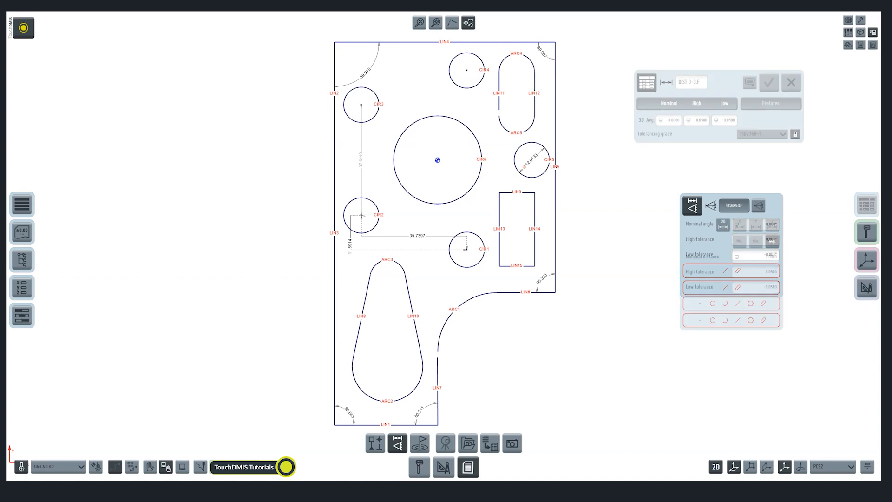
# Reuse the existing distance tolerance DIST.30-120.F for the distance between circles CIR3 and CIR4.
pyautogui.click(22, 231)
pyautogui.click(168, 221)
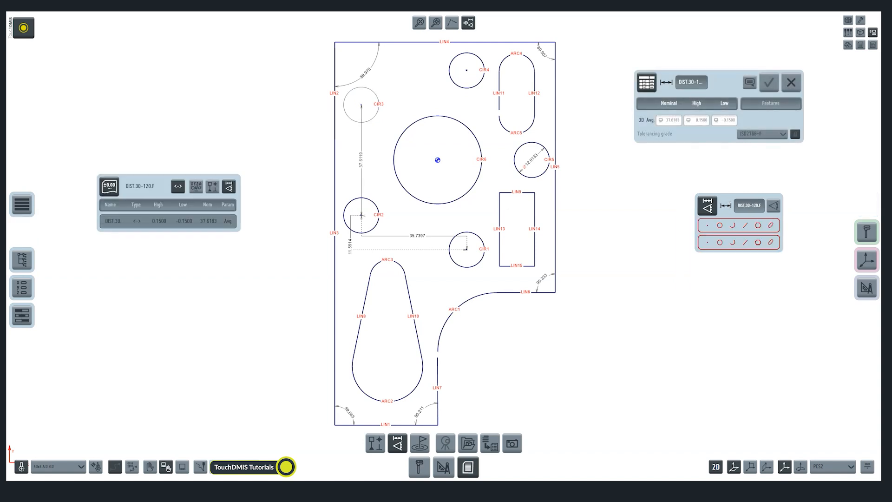
pyautogui.click(361, 104)
pyautogui.click(466, 70)
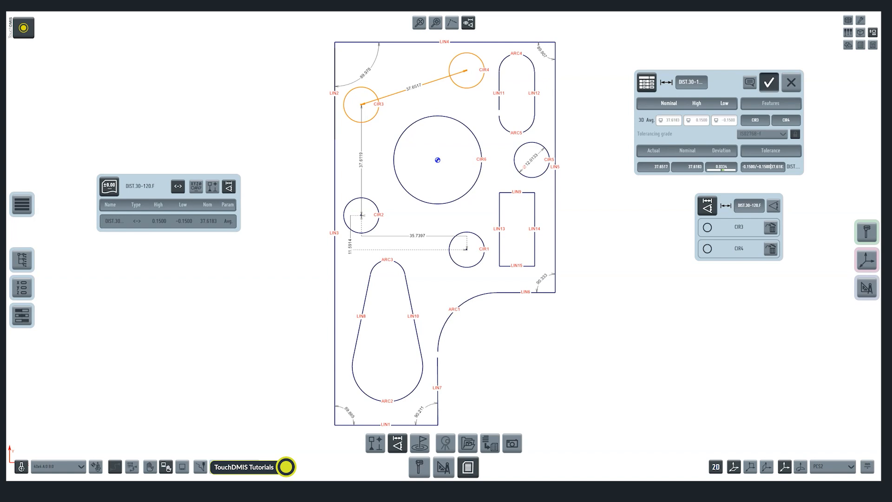
pyautogui.click(768, 82)
# Apply the same distance tolerance between circles CIR4 and CIR5, offsetting the dimension line toward the large central circle.
pyautogui.click(467, 70)
pyautogui.click(532, 160)
pyautogui.moveTo(499, 114); pyautogui.dragTo(495, 133)
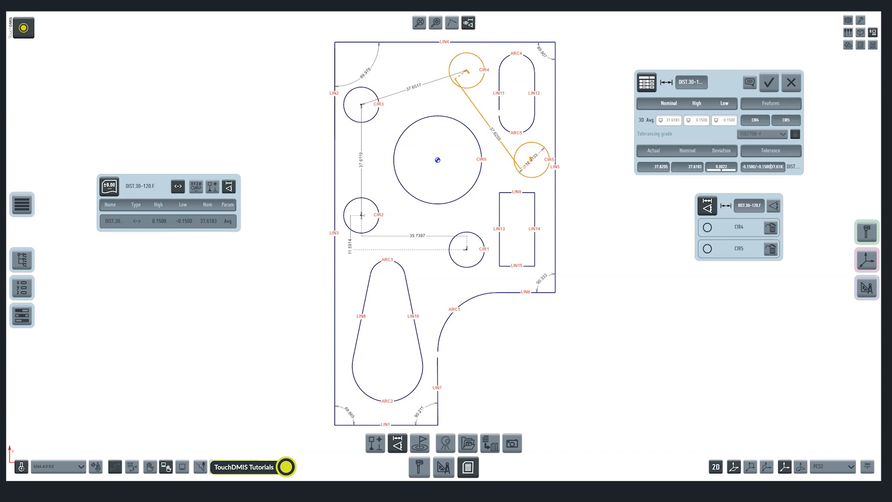
pyautogui.click(768, 82)
# Apply the same distance tolerance between circles CIR5 and CIR1, offsetting the dimension line toward the large central circle.
pyautogui.click(531, 160)
pyautogui.click(466, 249)
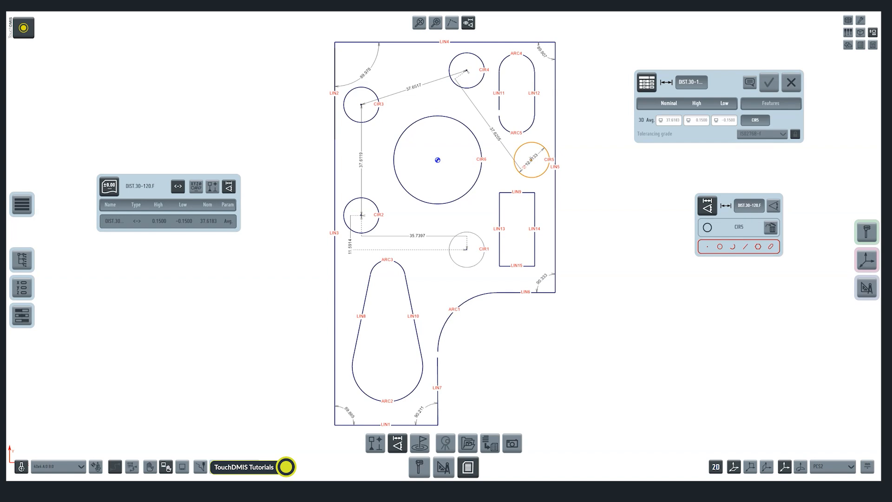
pyautogui.moveTo(498, 205); pyautogui.dragTo(490, 191)
pyautogui.click(769, 82)
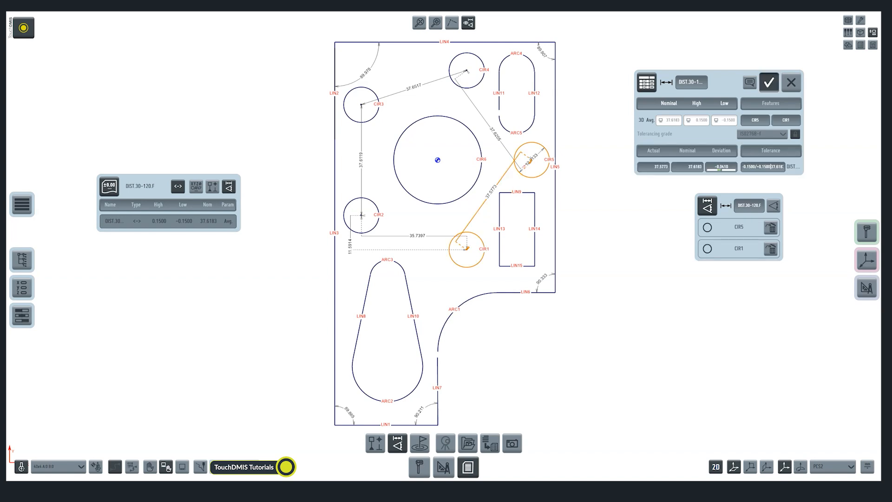
# Apply the same distance tolerance between circles CIR1 and CIR2, offsetting the dimension line toward the large central circle.
pyautogui.click(466, 249)
pyautogui.click(361, 215)
pyautogui.moveTo(415, 232); pyautogui.dragTo(419, 219)
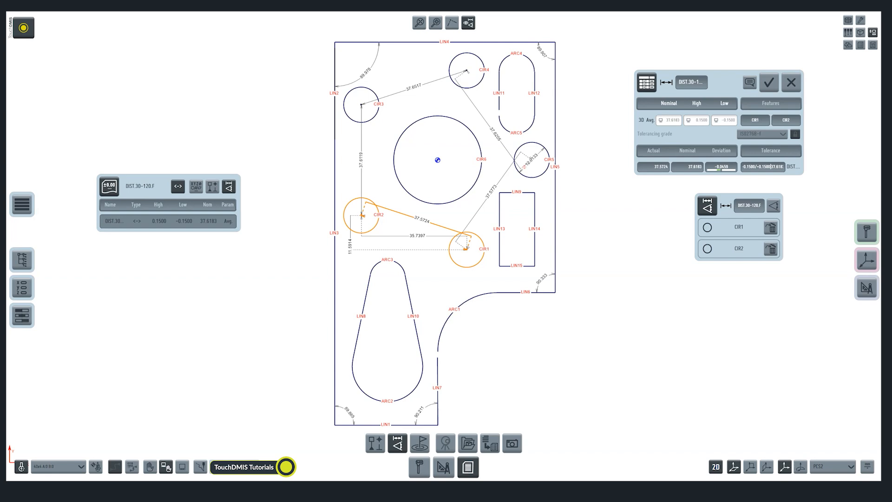
pyautogui.click(769, 82)
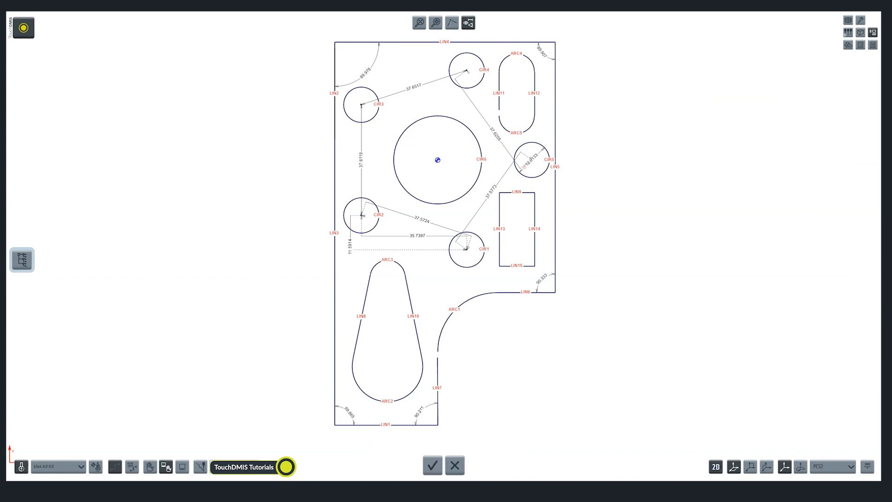
# Grab a snapshot of the dimensioned 2D view and insert it as an output on the component inspection report page.
pyautogui.click(432, 465)
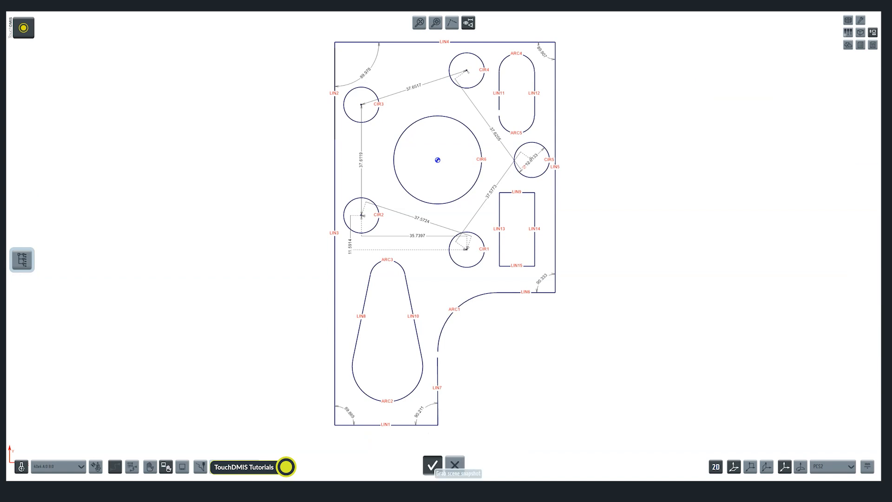
pyautogui.click(873, 45)
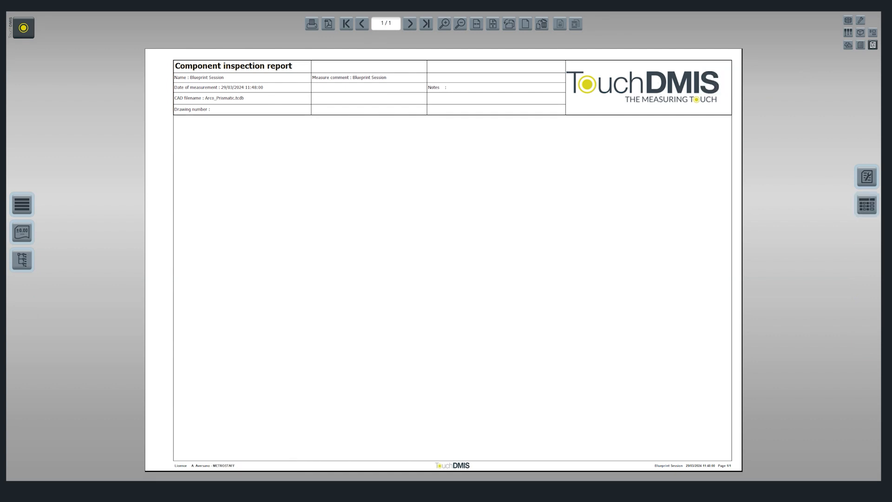
pyautogui.click(866, 176)
pyautogui.click(785, 104)
pyautogui.click(733, 411)
pyautogui.click(861, 462)
pyautogui.click(452, 315)
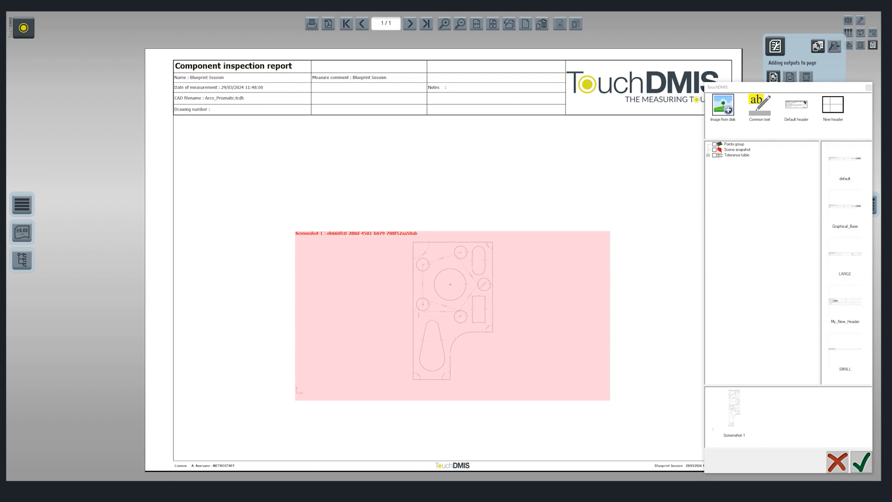
# Enlarge the snapshot to the full width of the report frame, place it below the header and confirm the layout.
pyautogui.moveTo(295, 231); pyautogui.dragTo(174, 166)
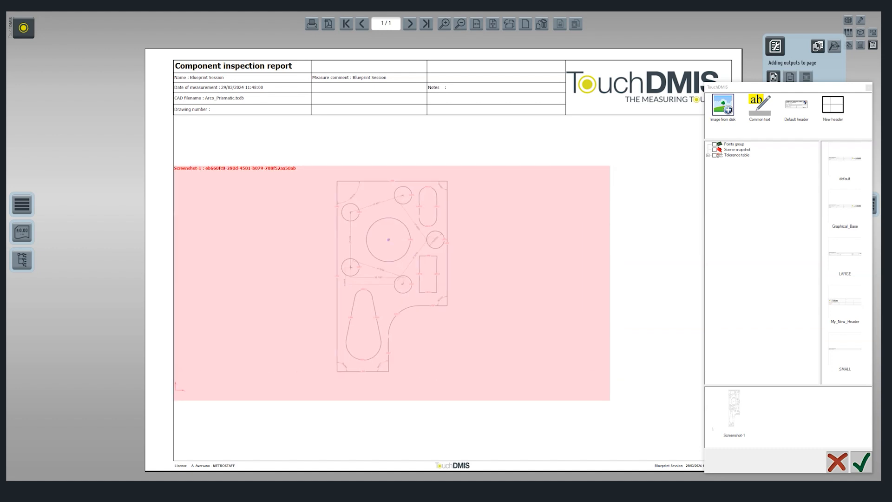
pyautogui.moveTo(609, 165); pyautogui.dragTo(732, 100)
pyautogui.moveTo(452, 250); pyautogui.dragTo(452, 279)
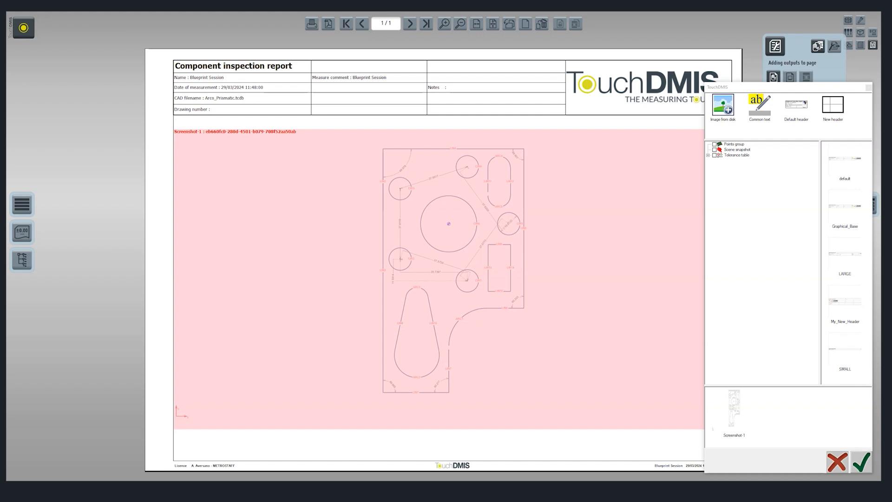
pyautogui.press('Return')
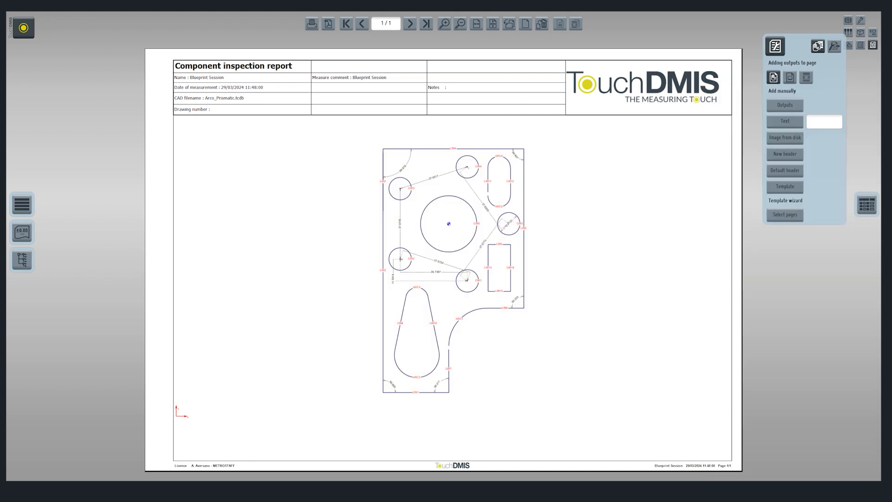